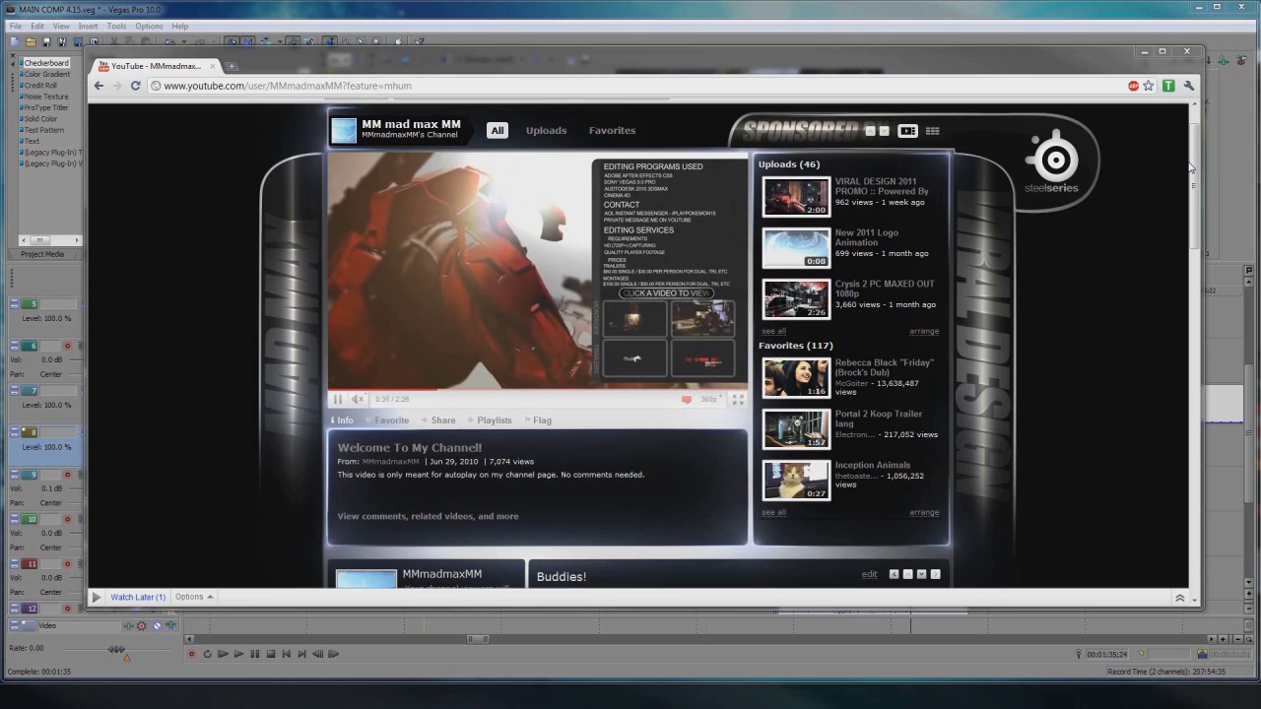
Step: Minimize the YouTube browser to reveal the MAIN COMP 4.15.veg project in Vegas Pro
click(1143, 51)
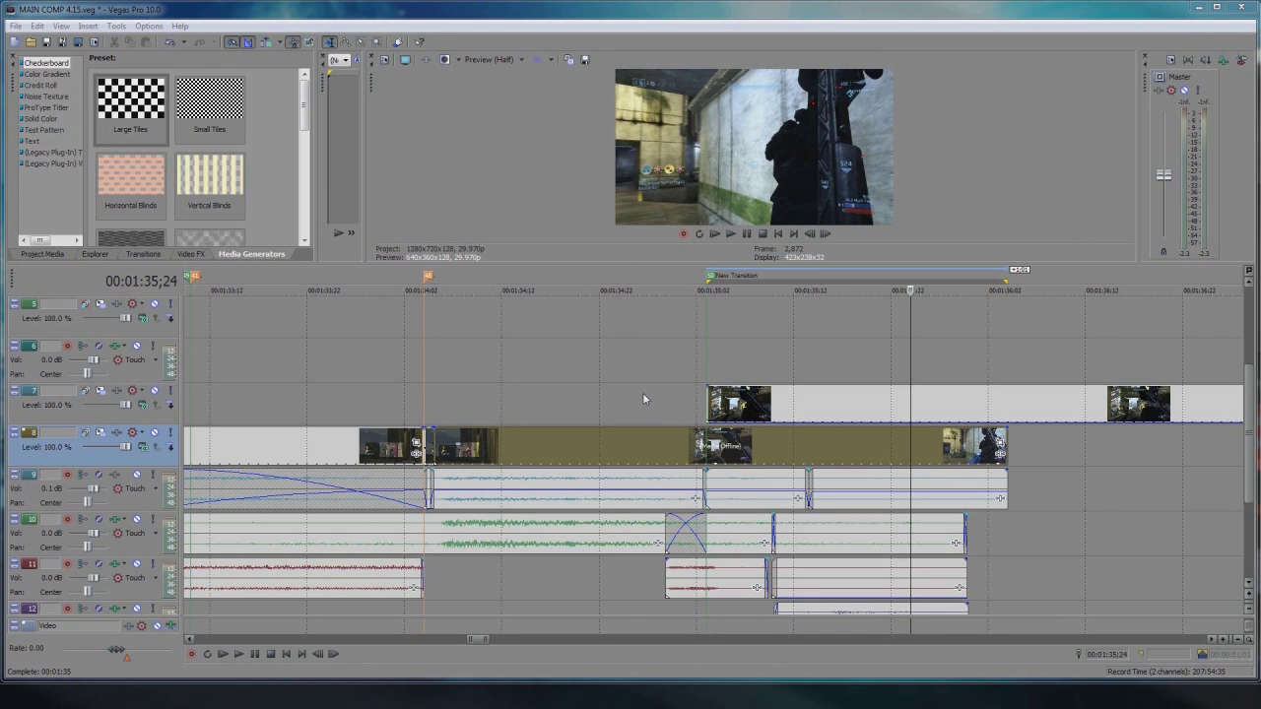
Step: Select about one second across all tracks from 00:01:35;03, covering the transition
click(722, 368)
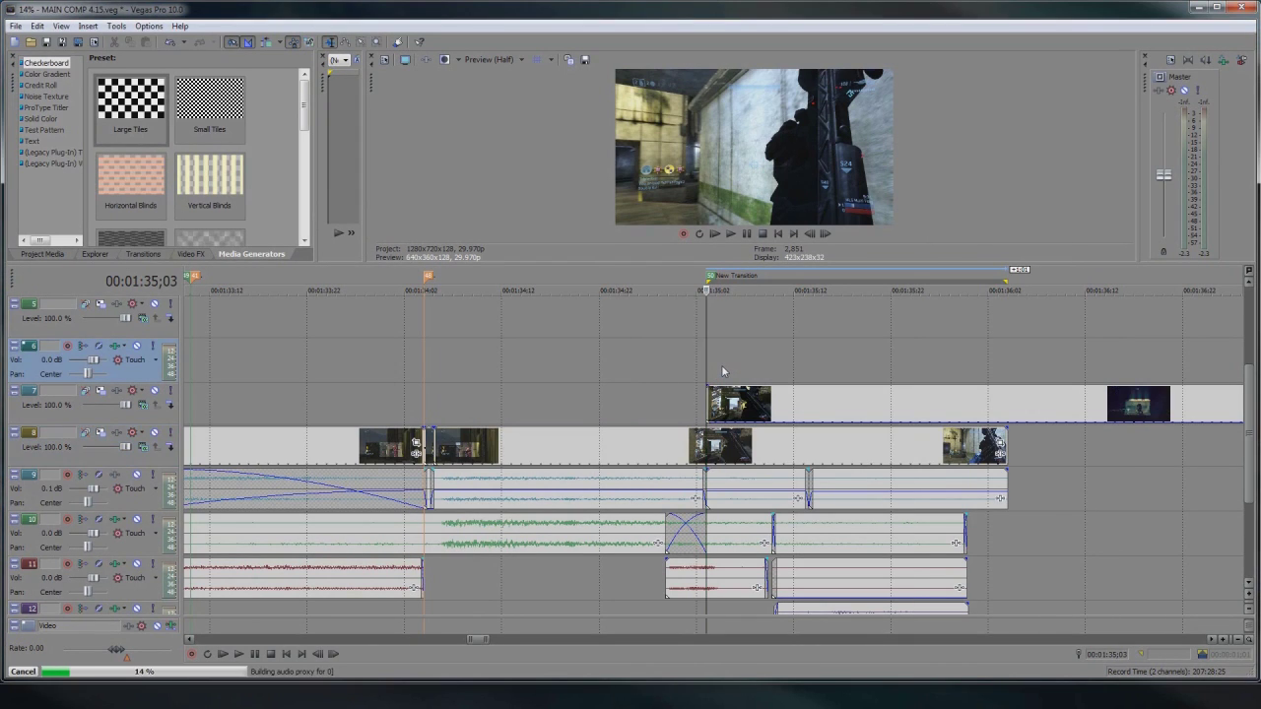
drag(707, 361, 990, 376)
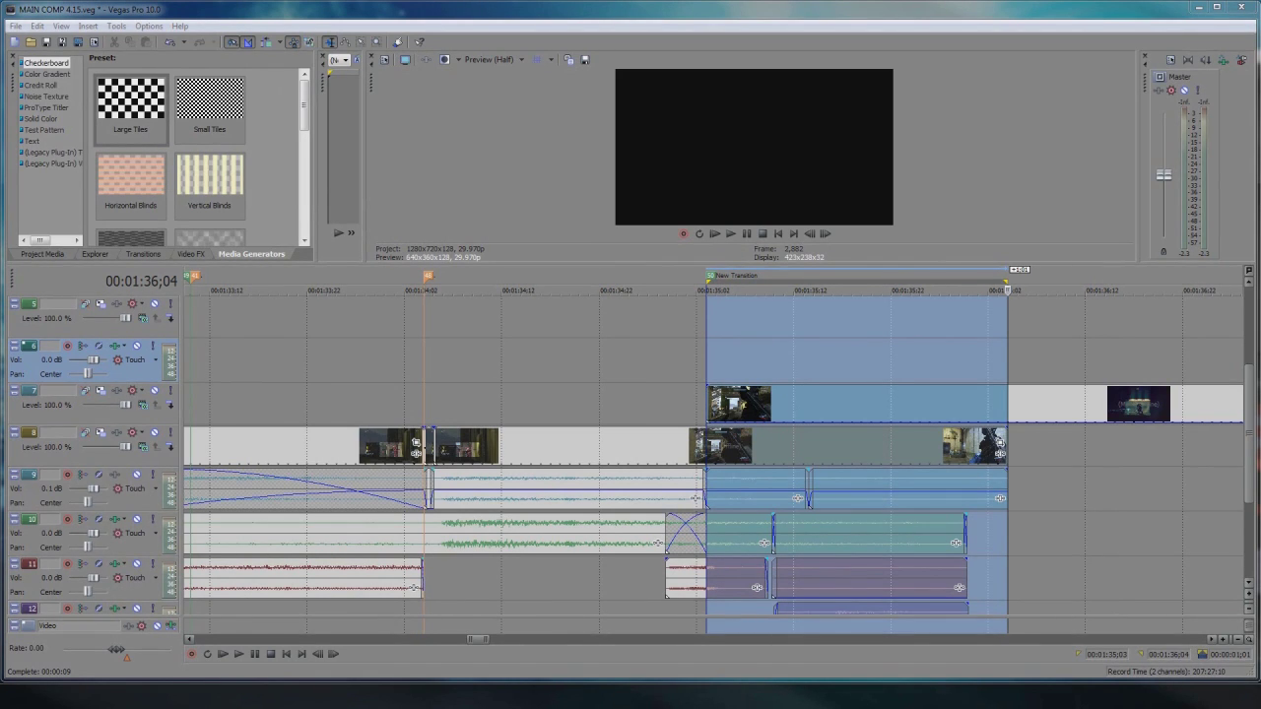
Step: Check the clip's details (1280×720, 29 fps, 00:01:15) and close the Properties window
click(343, 191)
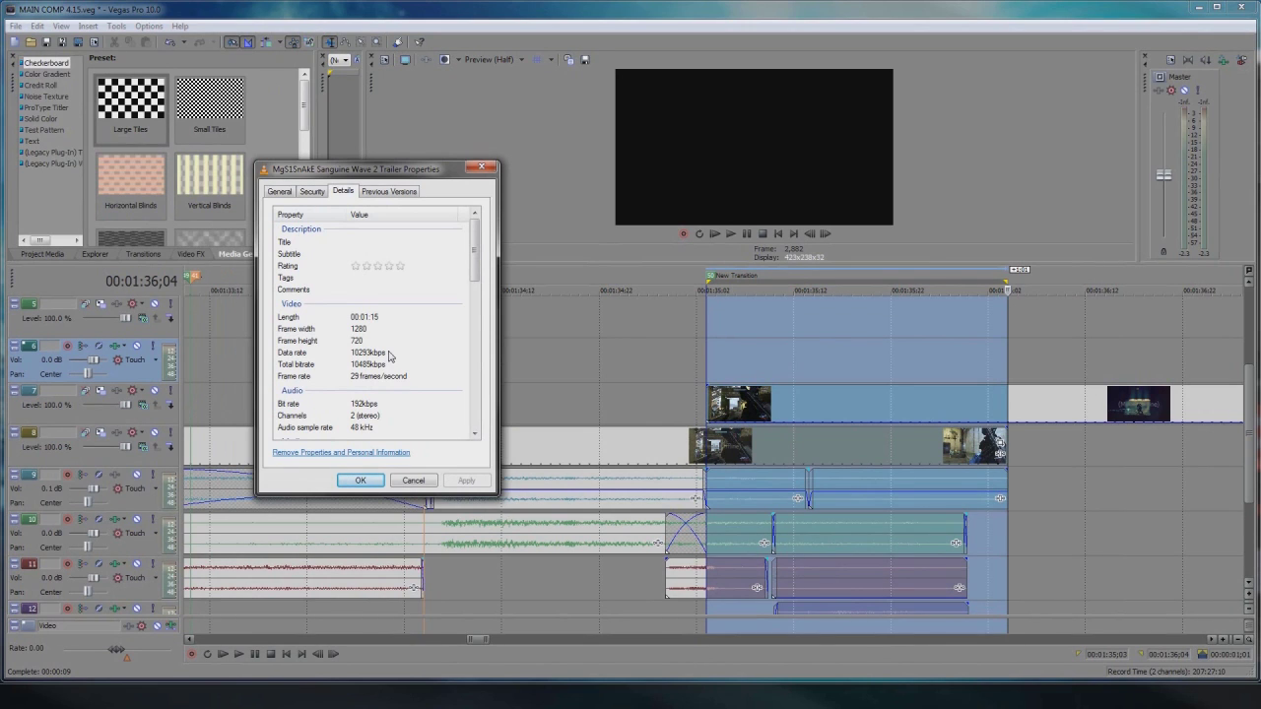
click(481, 168)
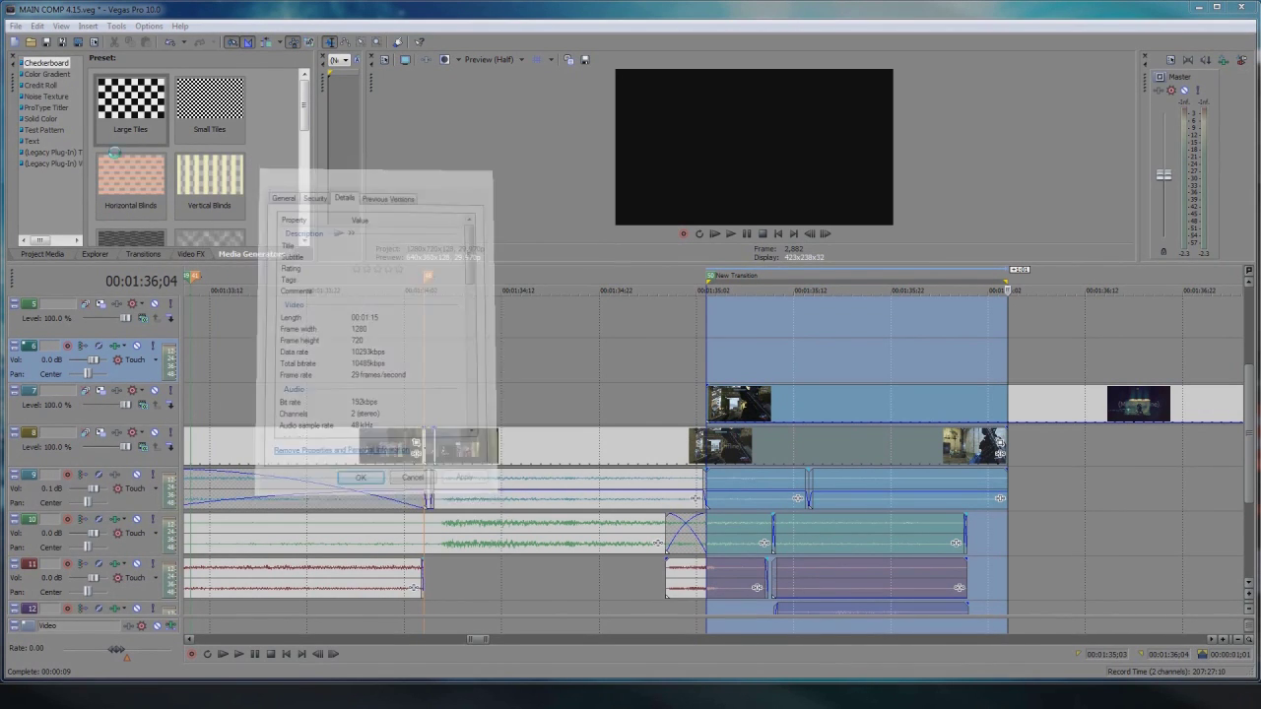
click(16, 25)
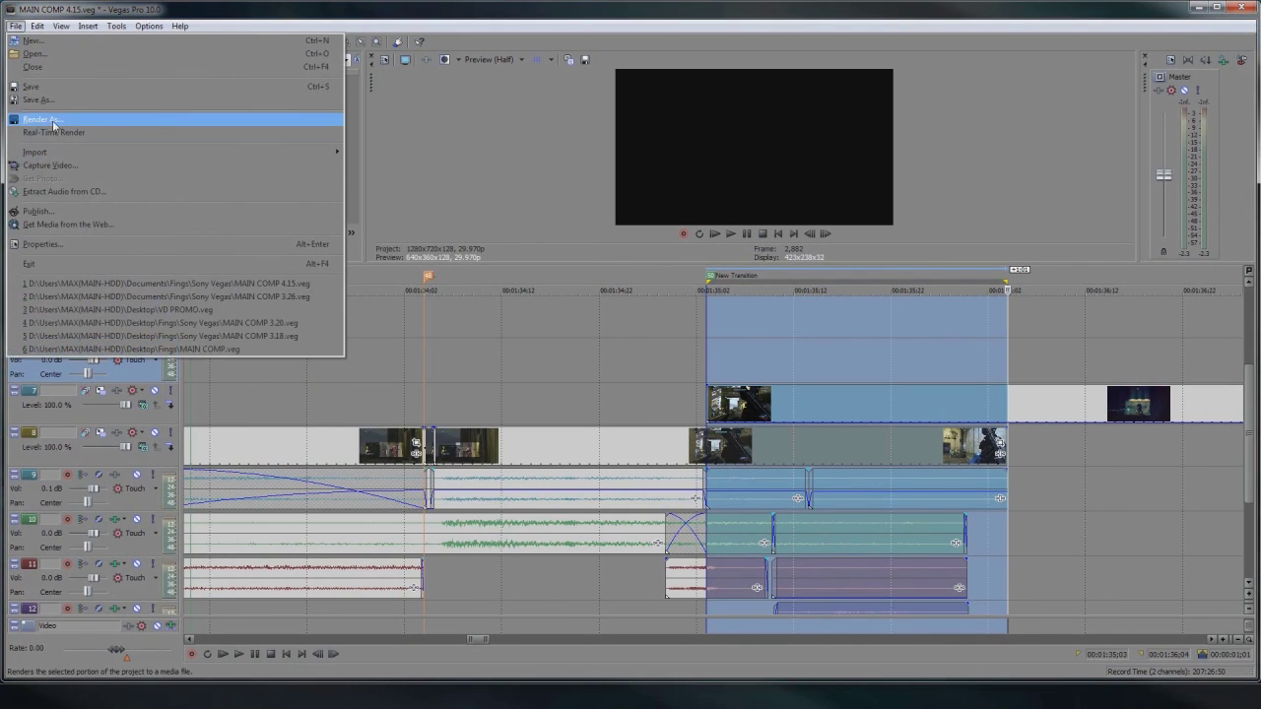
click(44, 119)
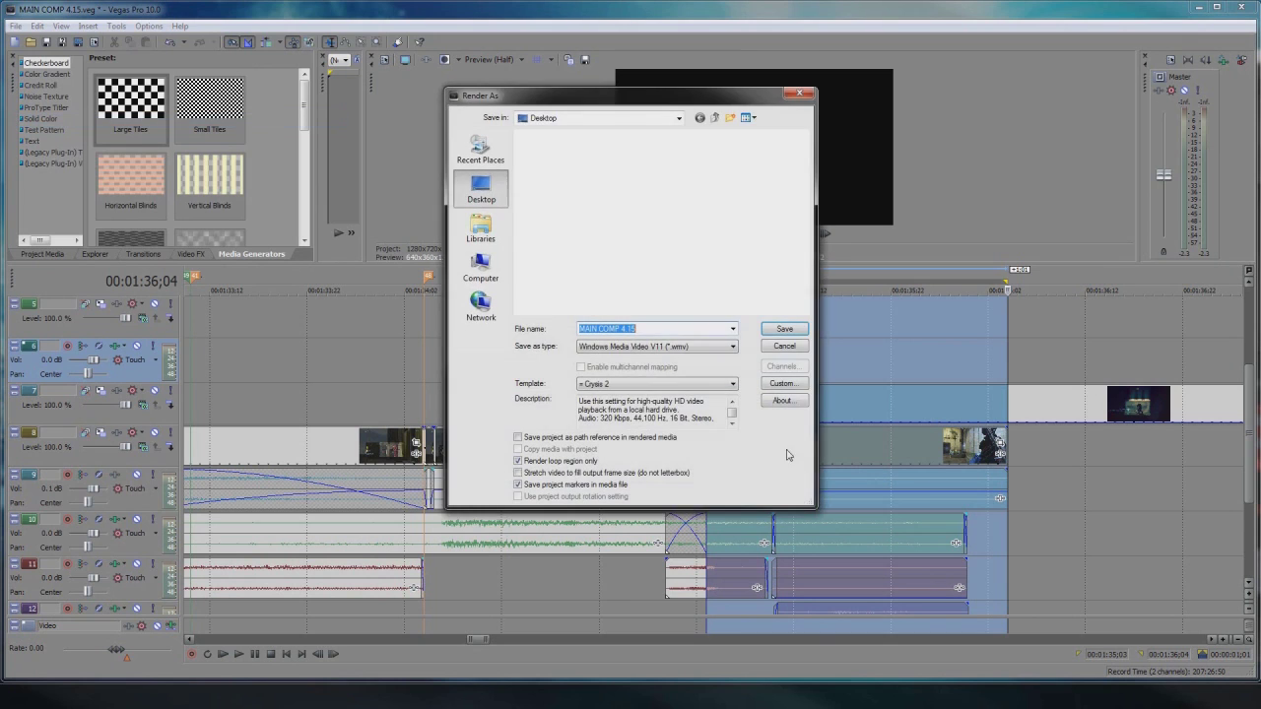
click(778, 384)
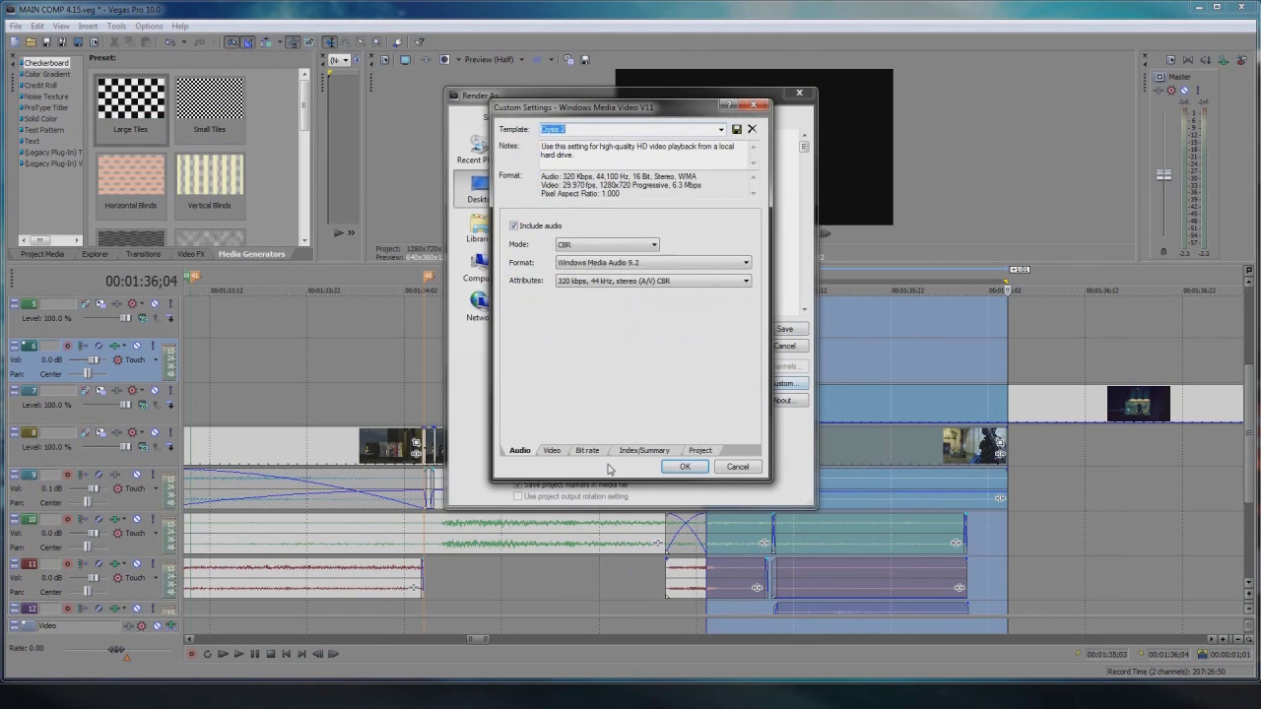
click(587, 450)
double_click(640, 300)
text(45M)
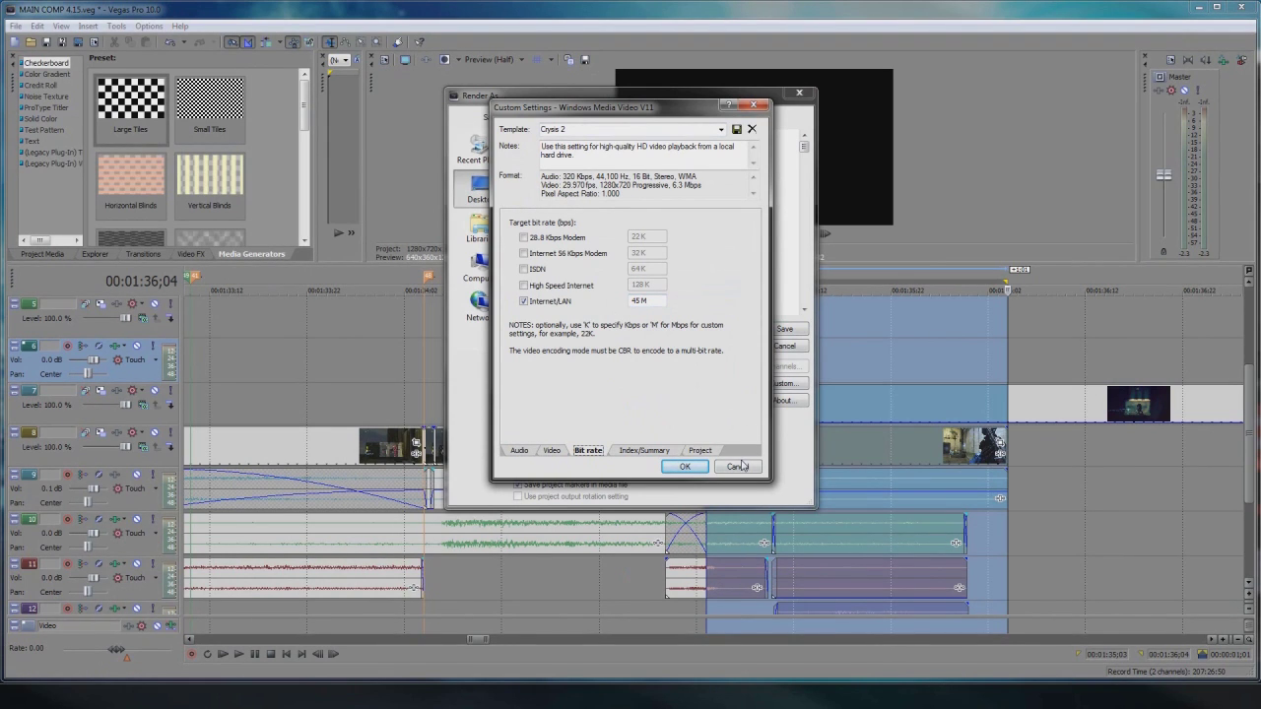
click(748, 468)
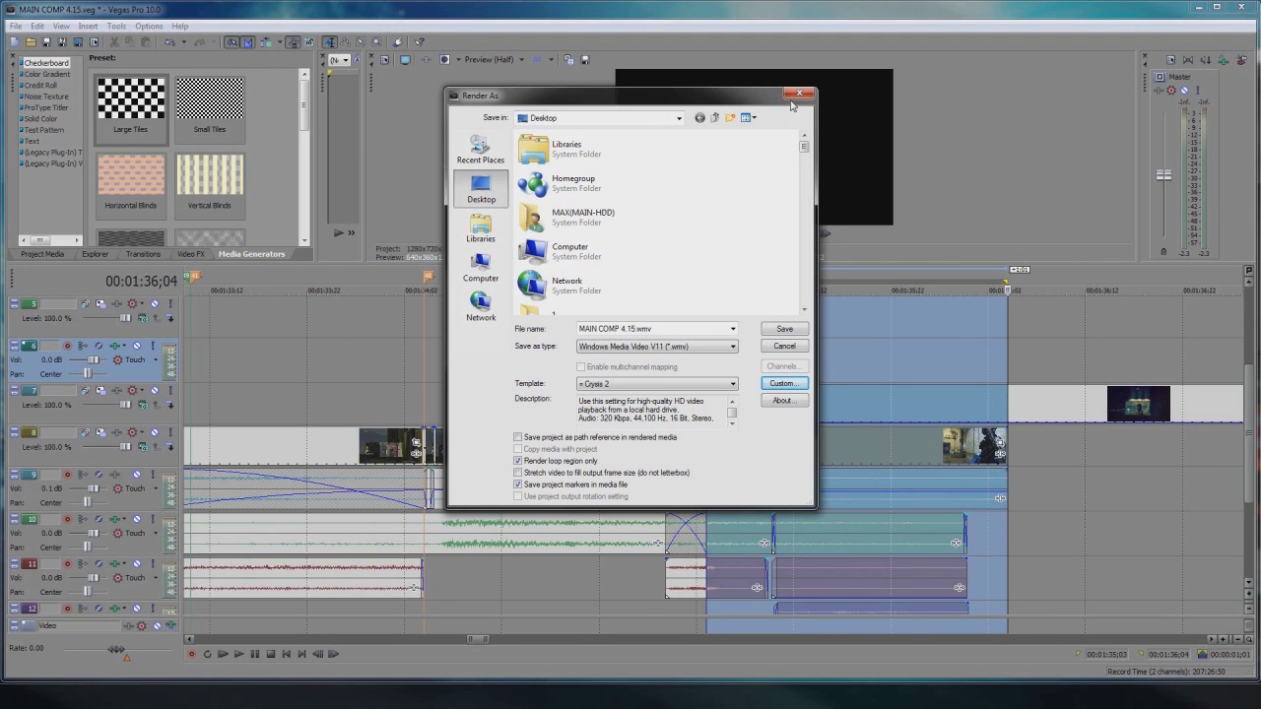
click(794, 95)
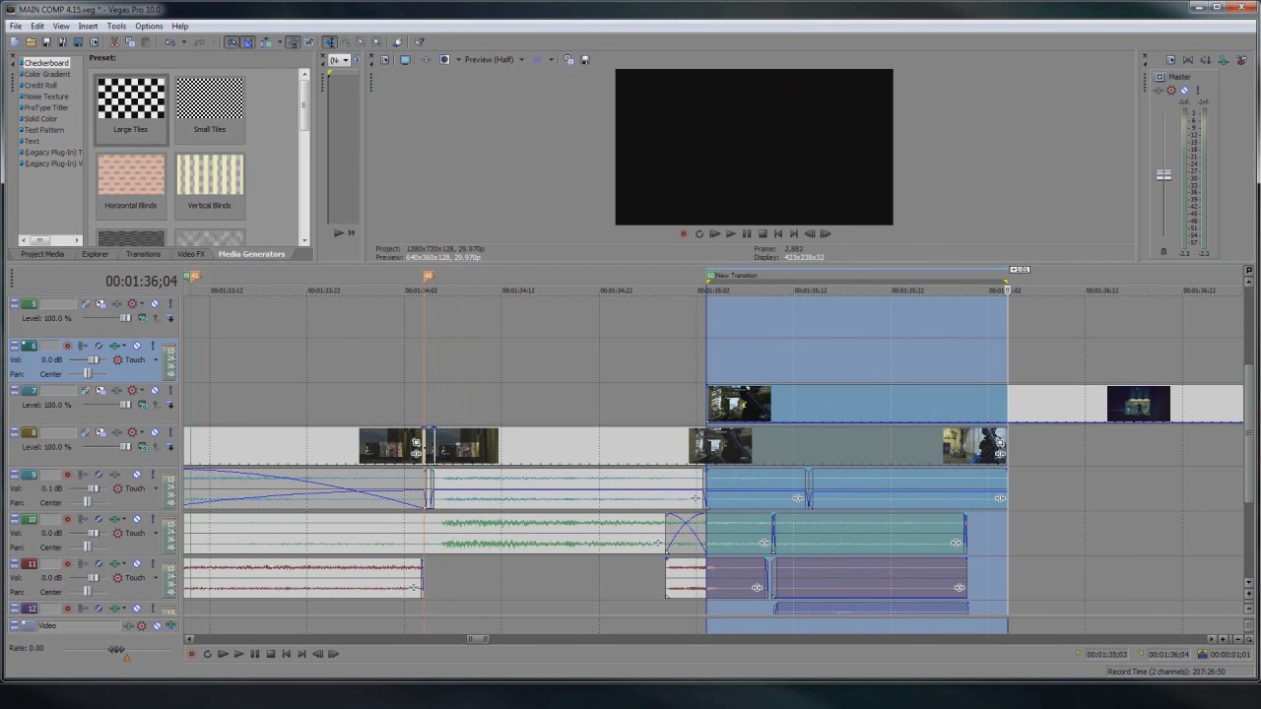
Step: In After Effects, scrub and RAM-preview the Final Comp's flickering lights, ending near one second
key(alt+Tab)
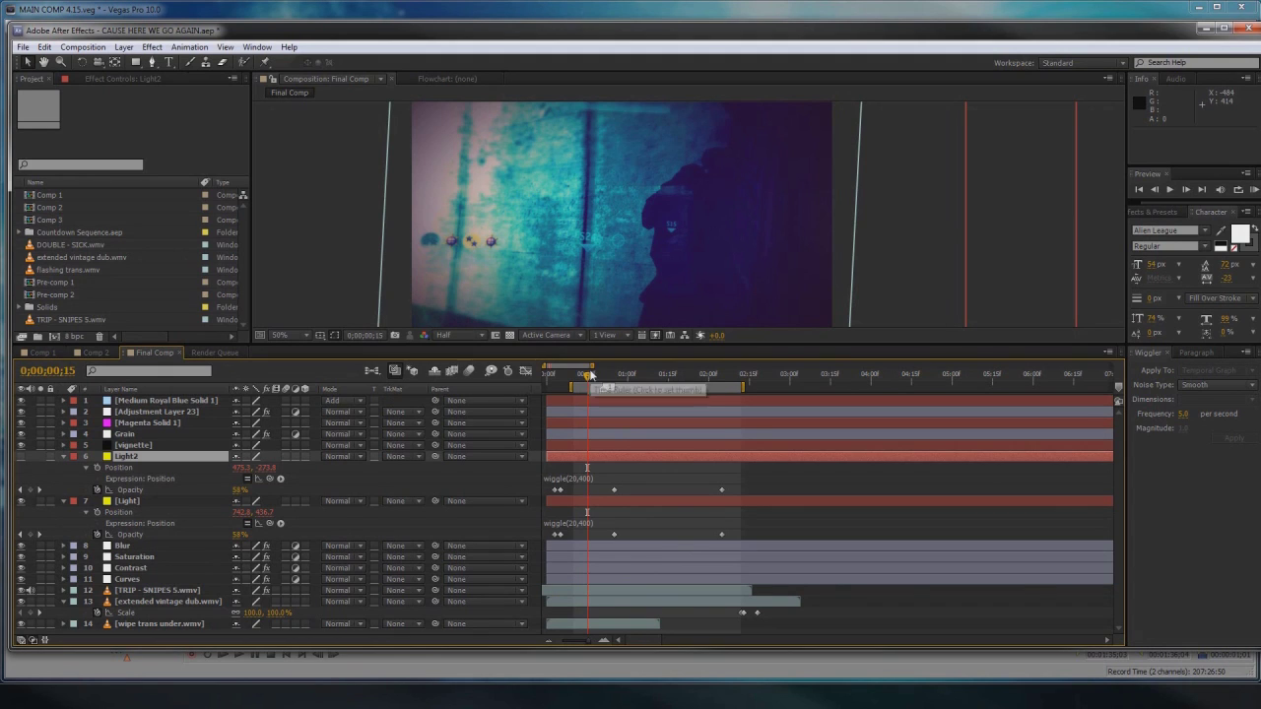
drag(590, 372, 586, 383)
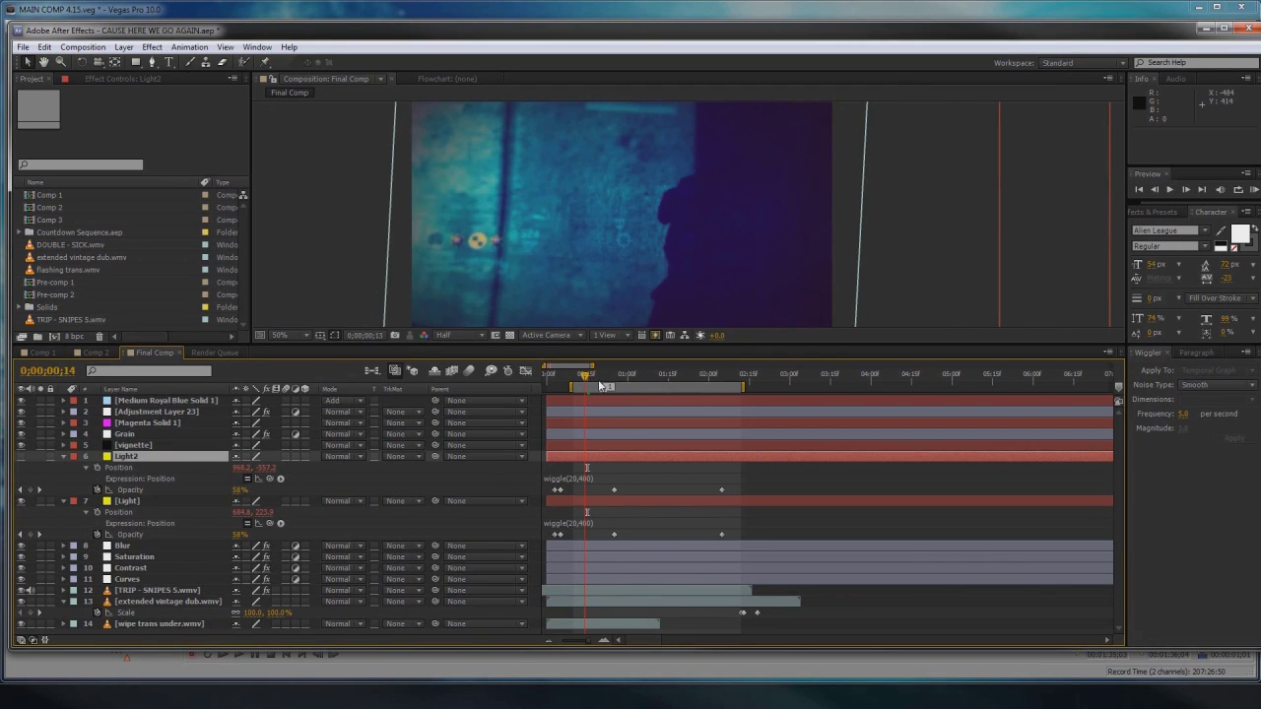
click(606, 385)
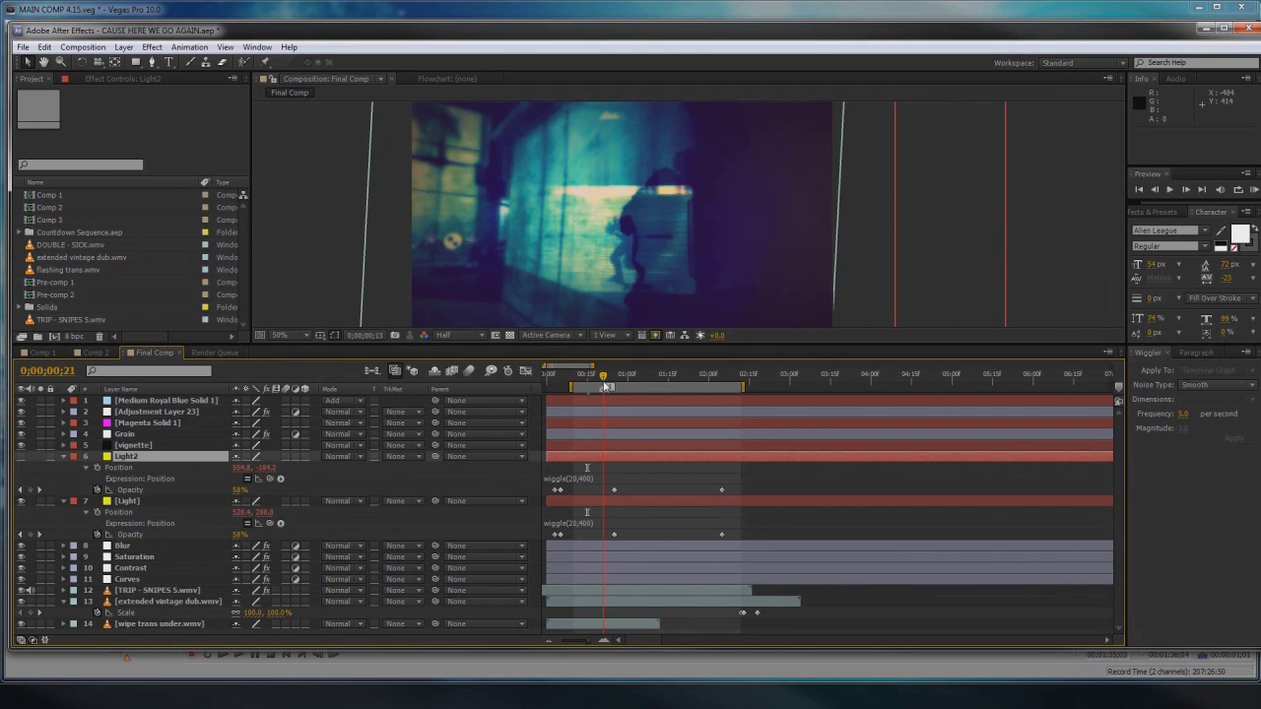
drag(605, 385, 595, 385)
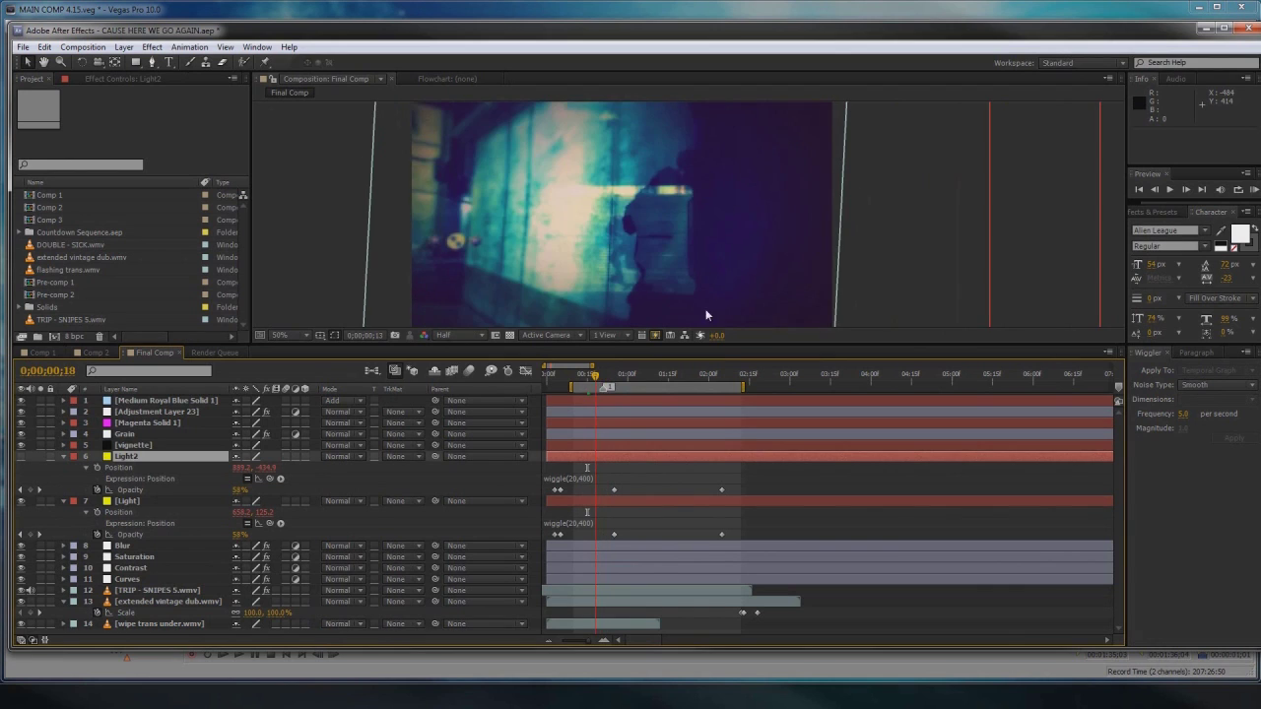
click(1254, 192)
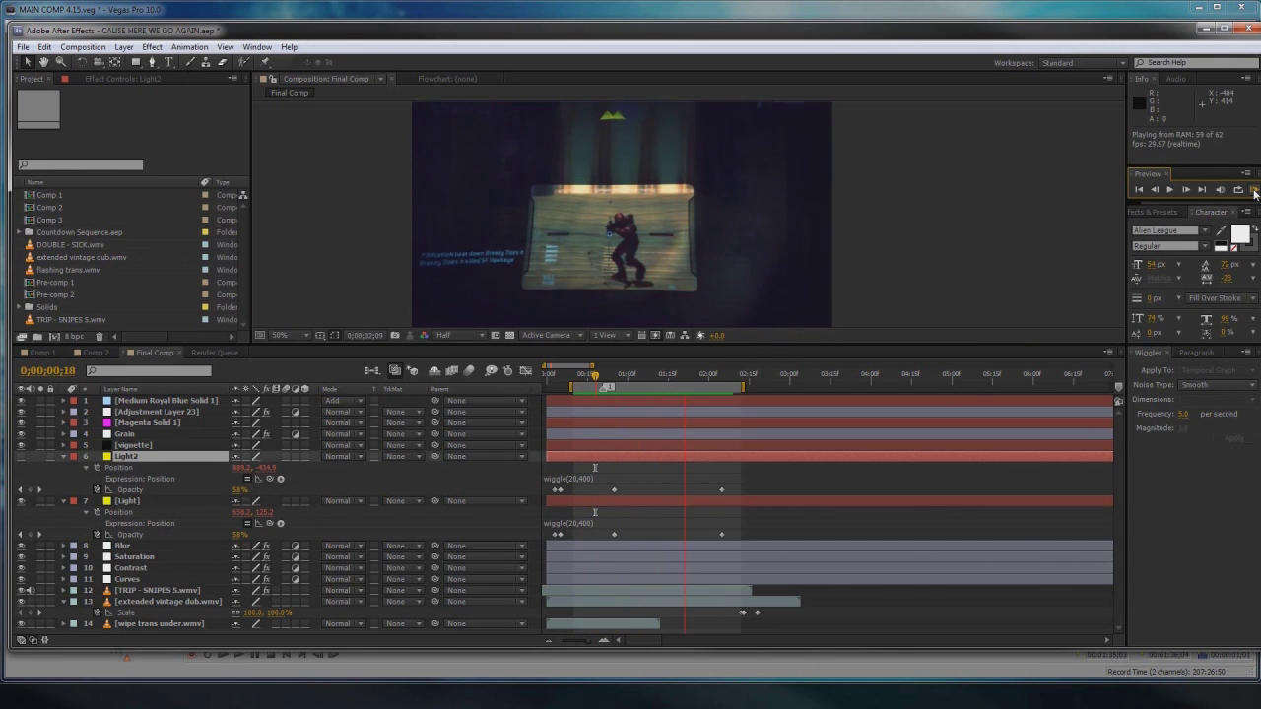
click(635, 339)
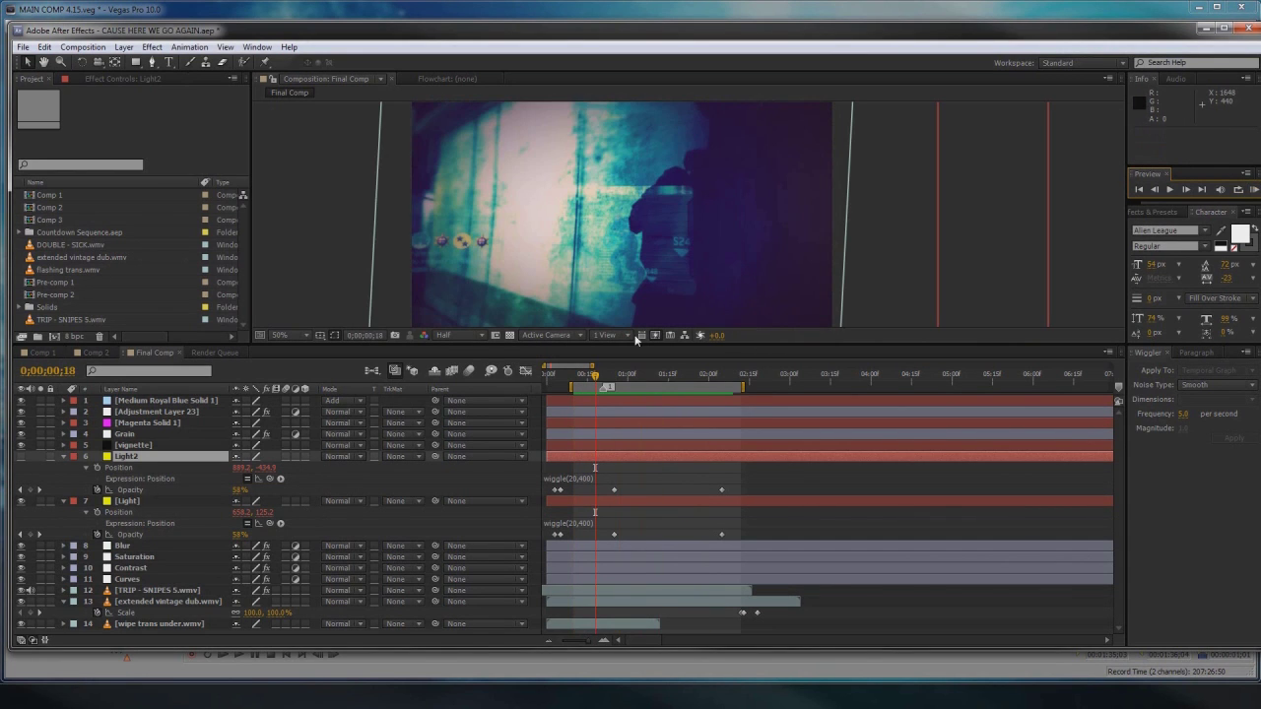
drag(601, 378, 648, 381)
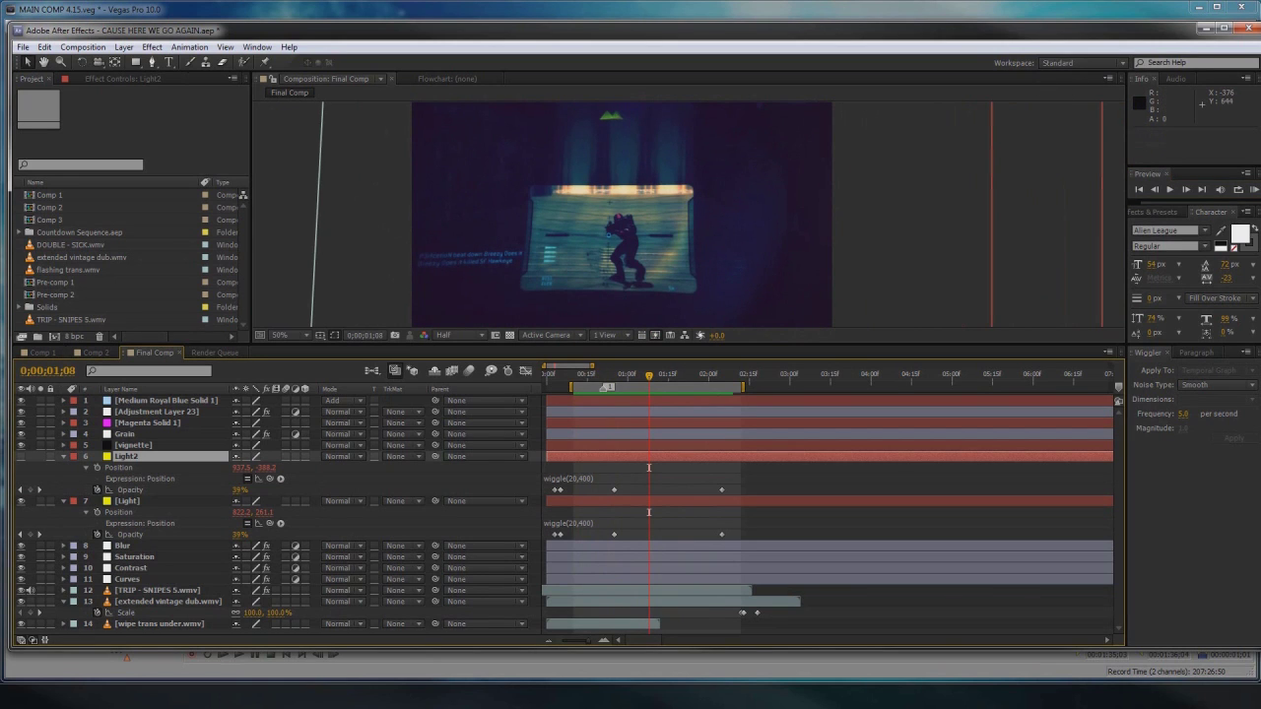
Step: Queue Final Comp as render item 20 to Final Comp_2.avi, then return to Vegas
click(83, 48)
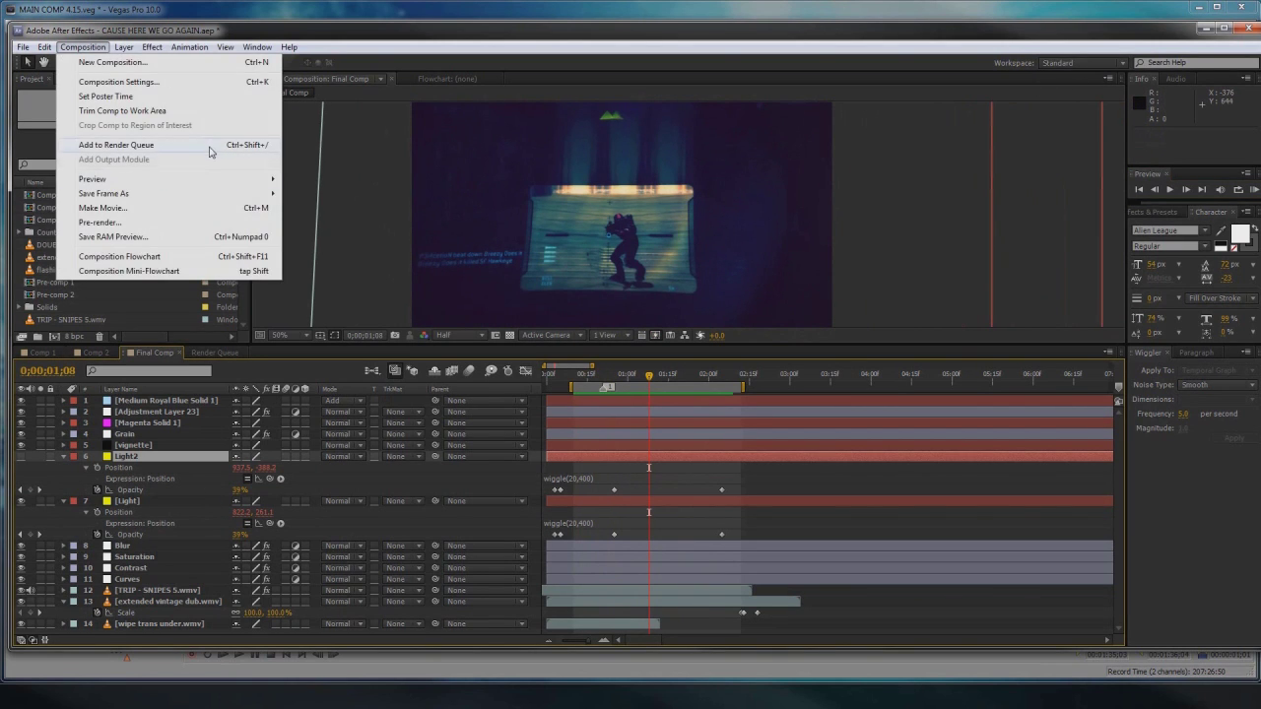
click(210, 148)
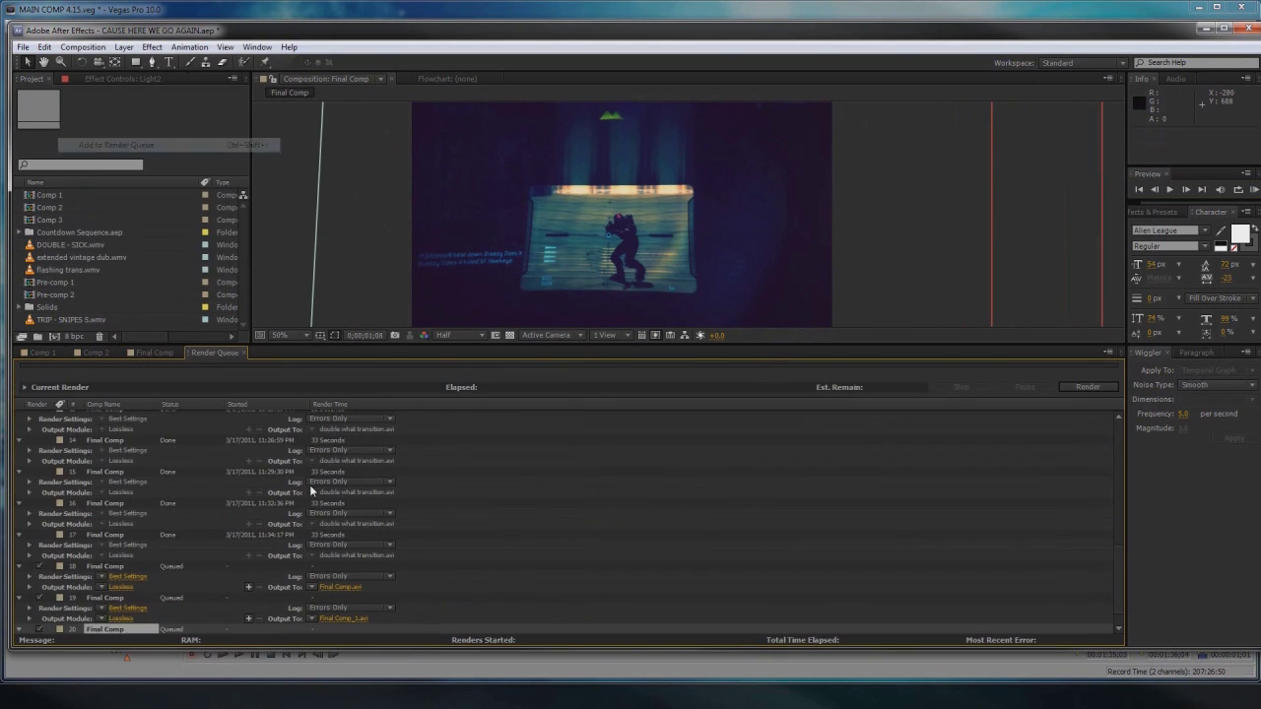
click(345, 630)
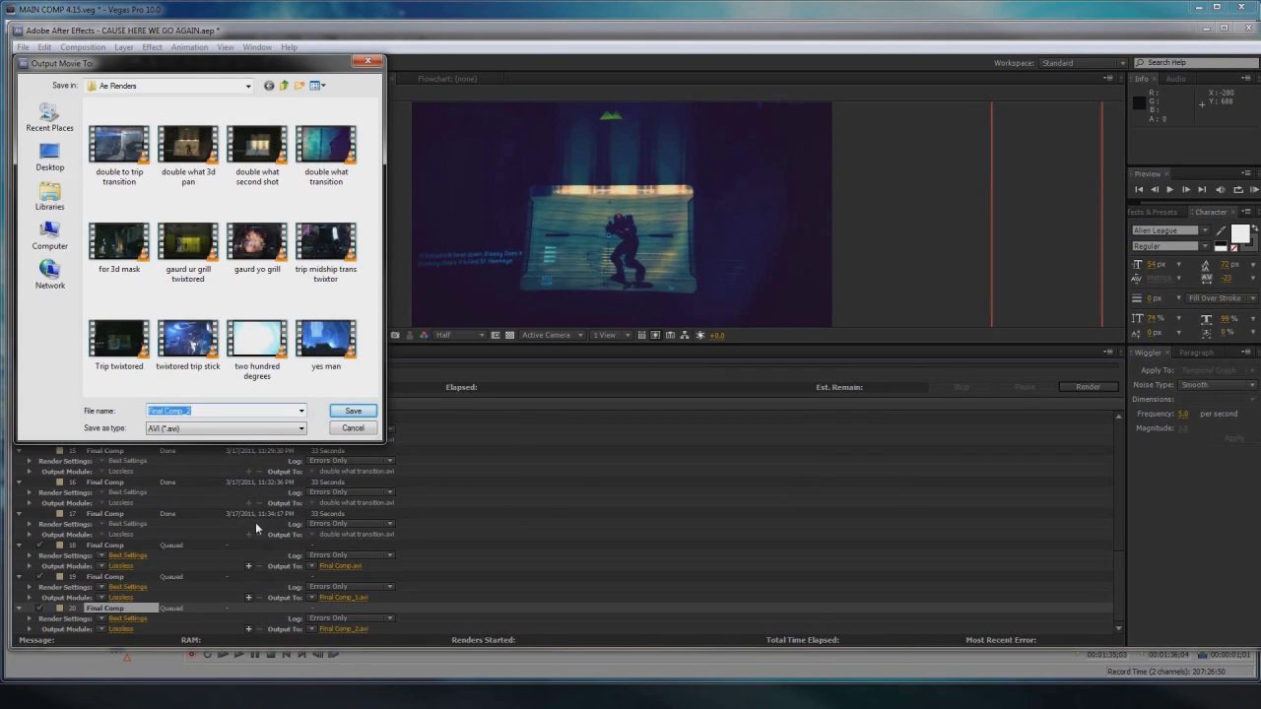
text(transition)
click(355, 430)
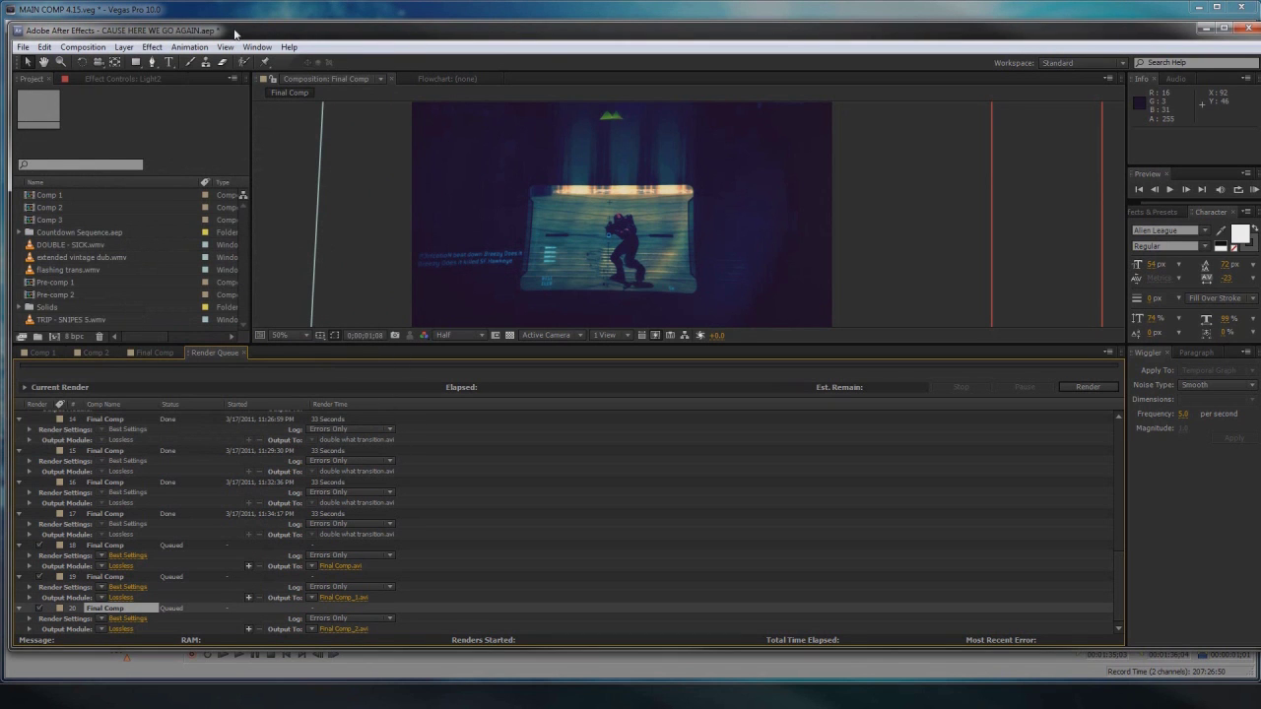
drag(235, 33, 252, 32)
key(alt+Tab)
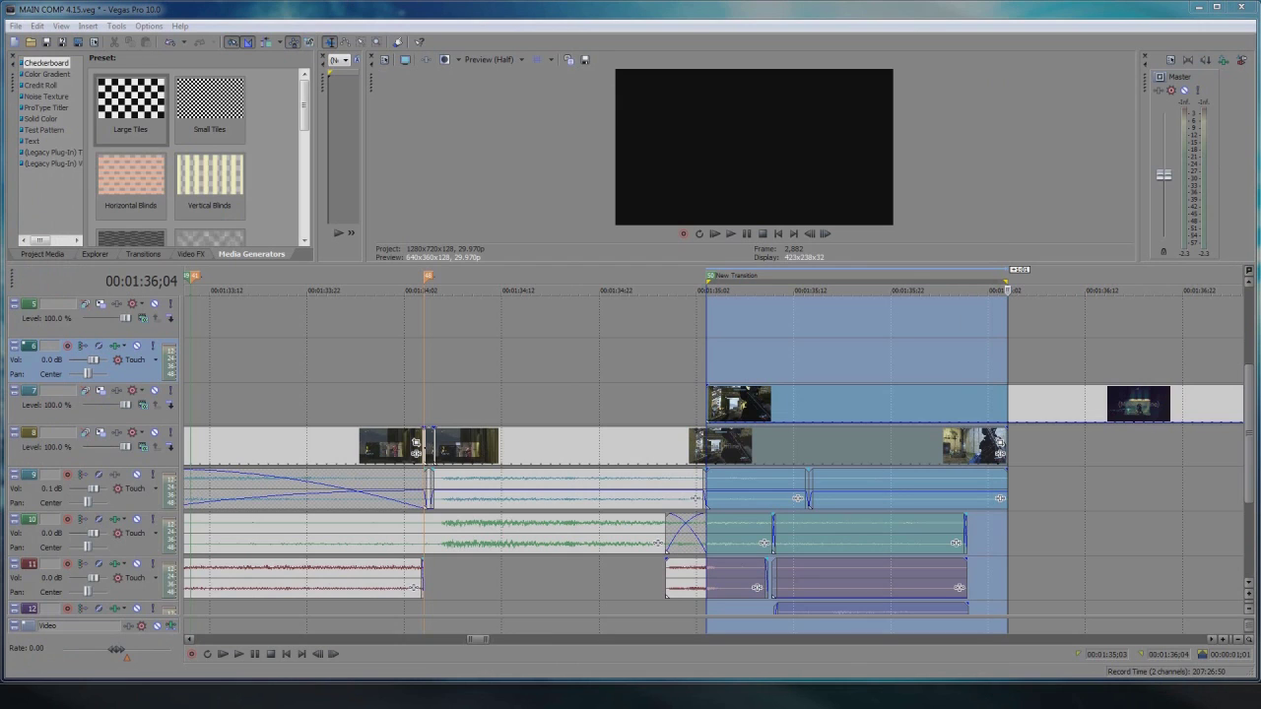
Step: Scrub the effected track 7 clip around 01:35, zoom out, and return to After Effects
click(736, 408)
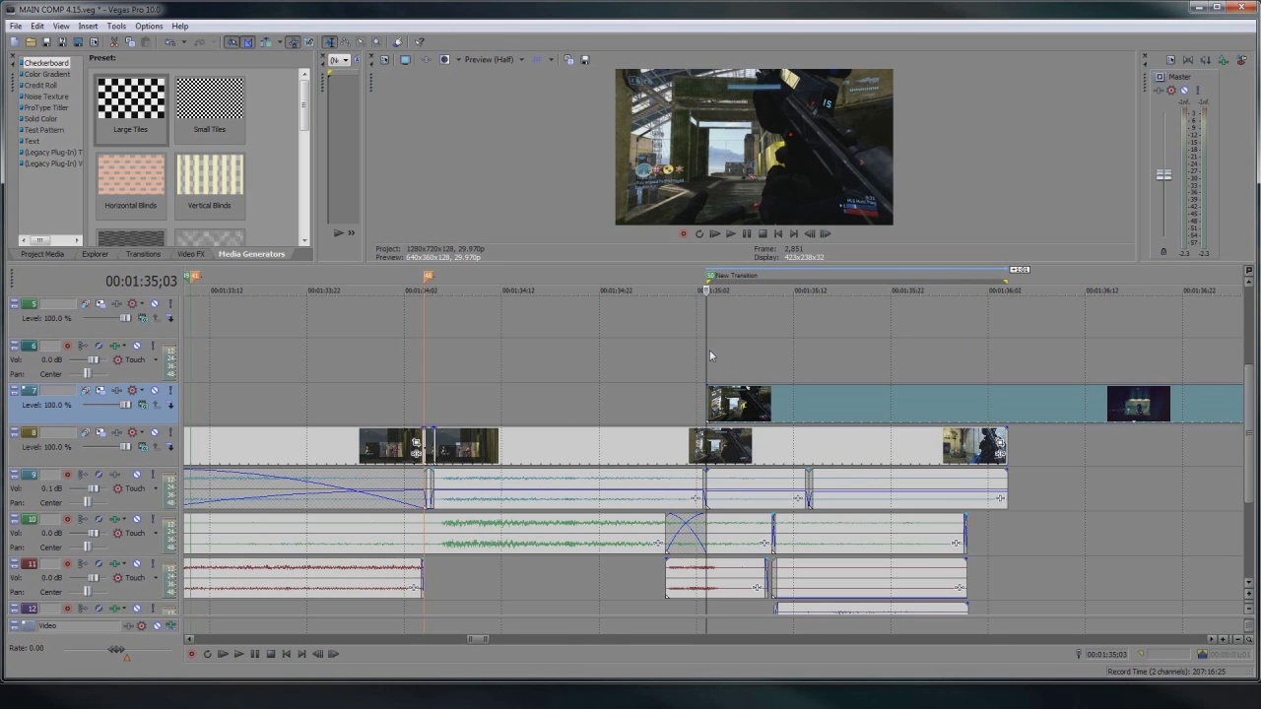
drag(707, 352, 946, 349)
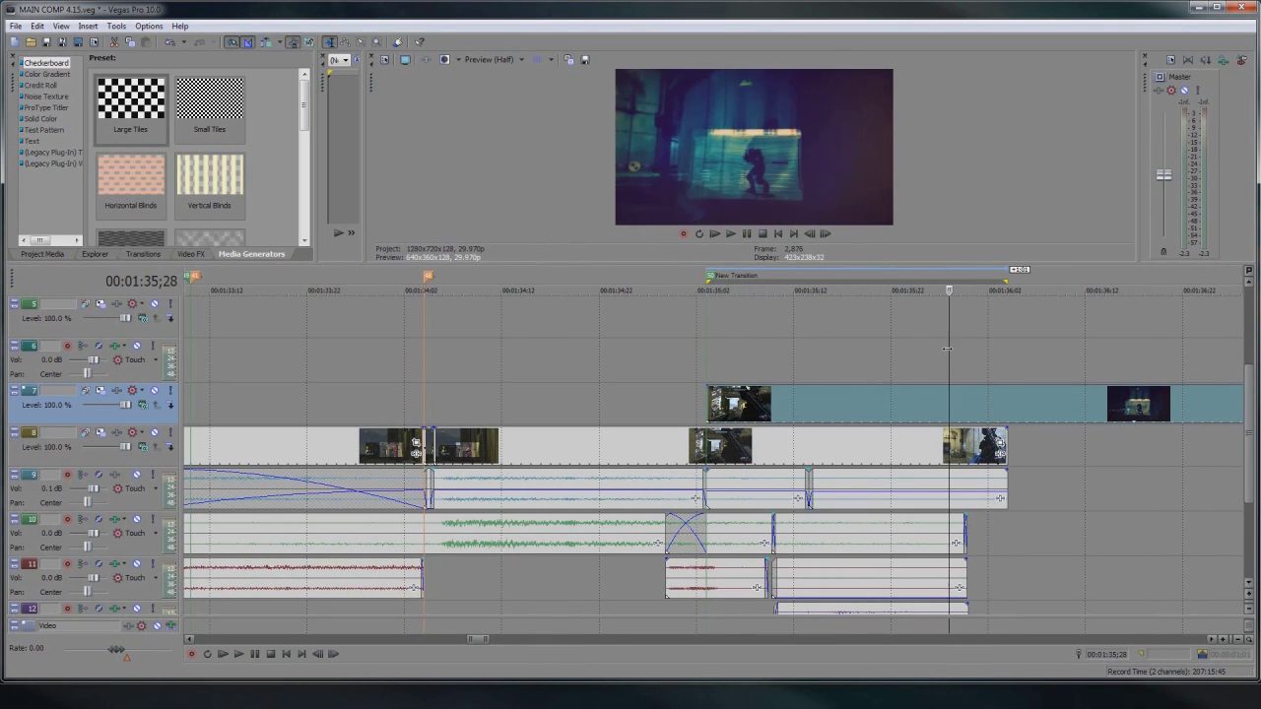
scroll(839, 378, down, 2)
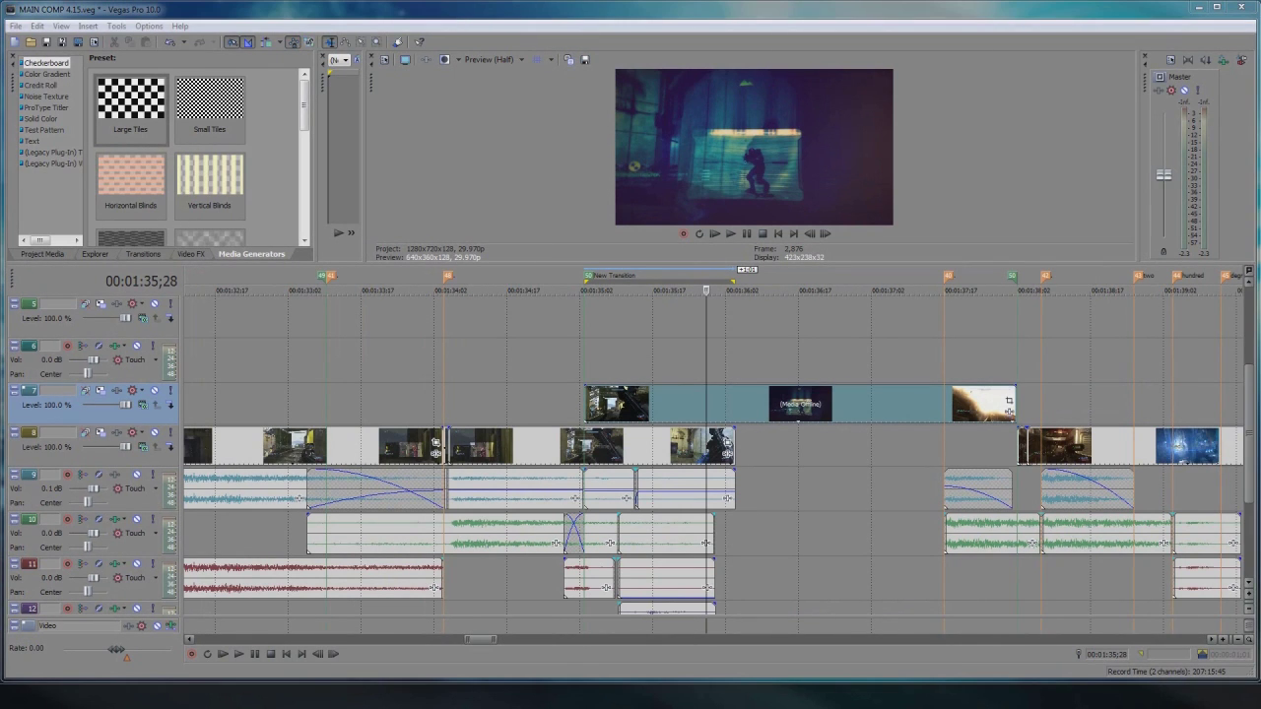
key(alt+Tab)
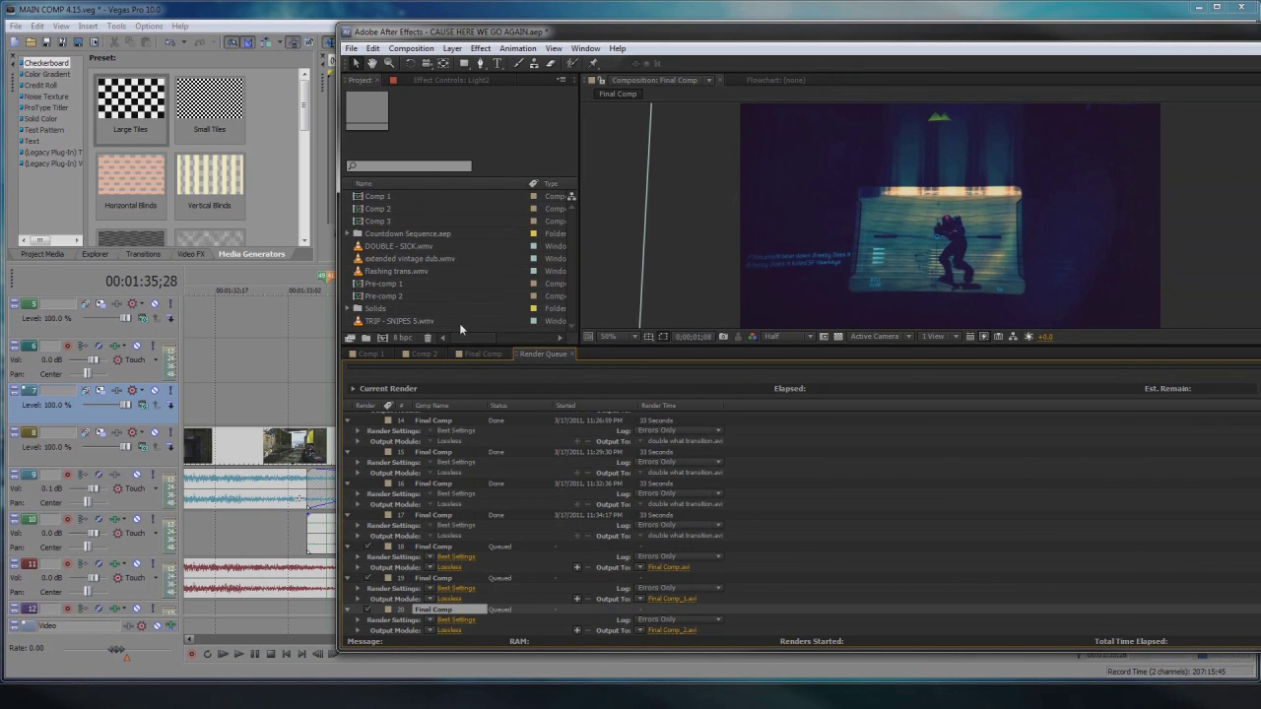
Step: Select the vignette layer and queue Final Comp again as item 21 to Final Comp_3.avi
click(483, 354)
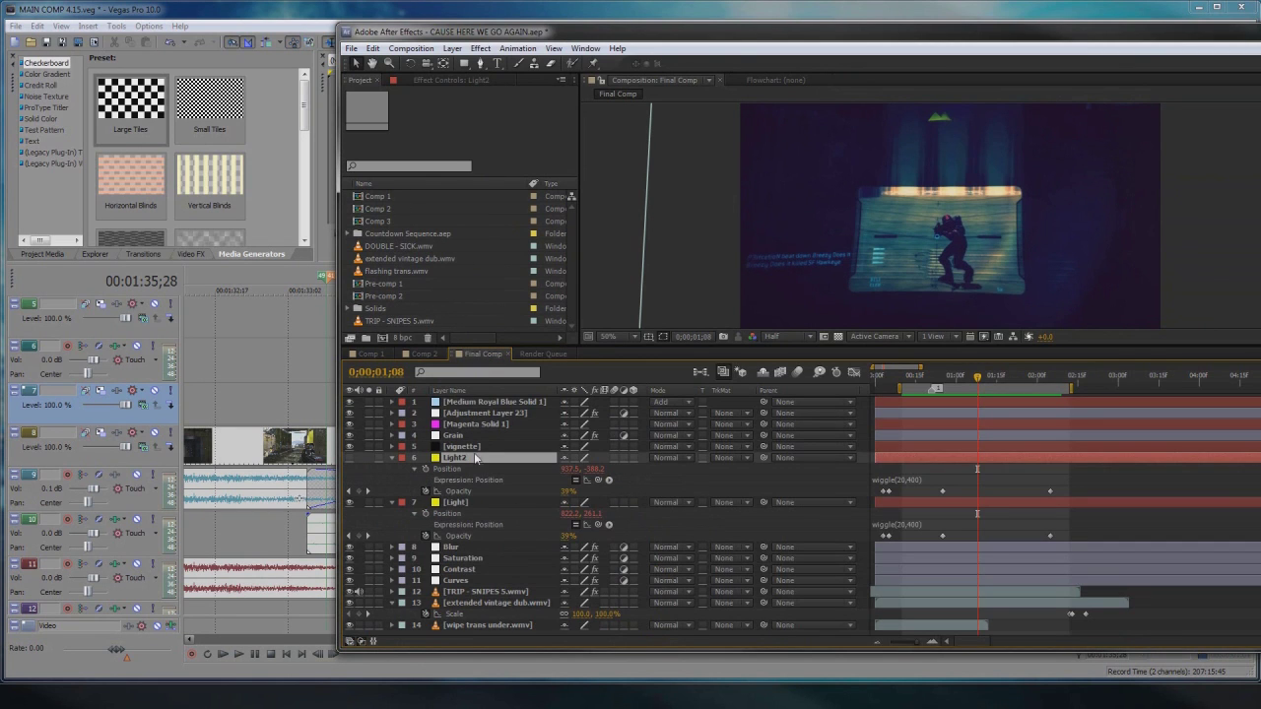
click(482, 447)
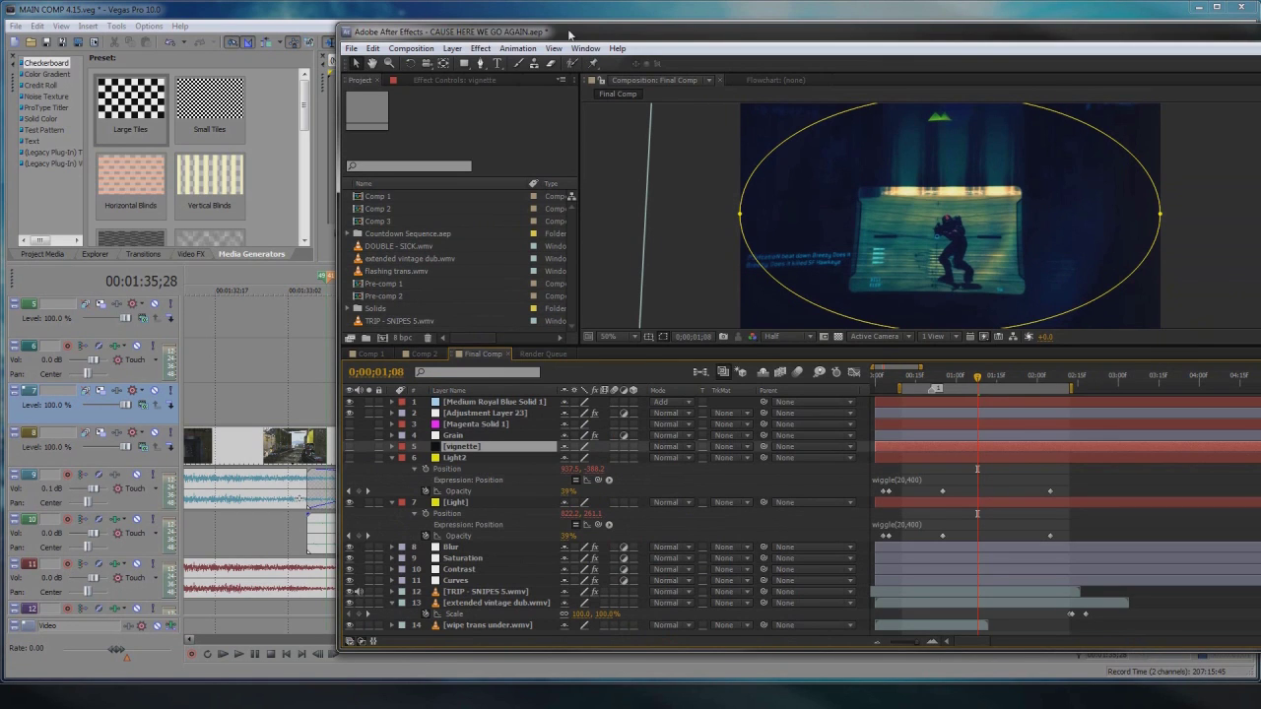
click(411, 49)
click(444, 146)
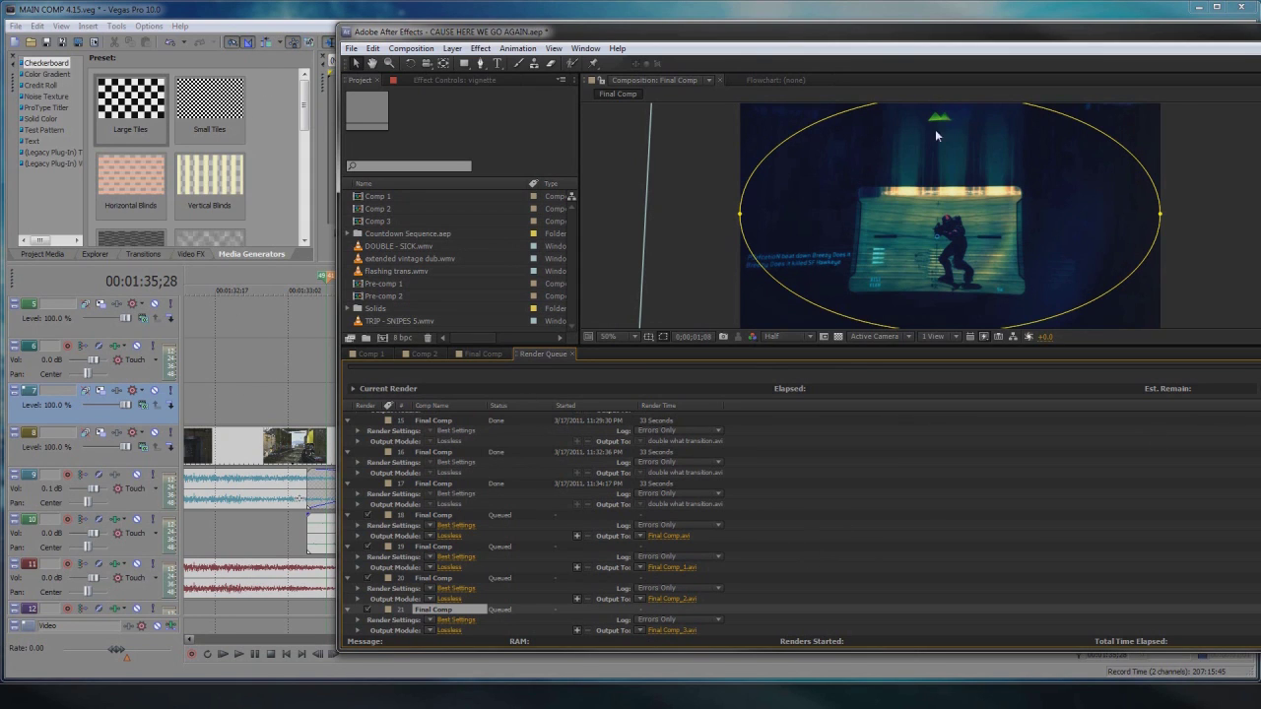
key(alt+Tab)
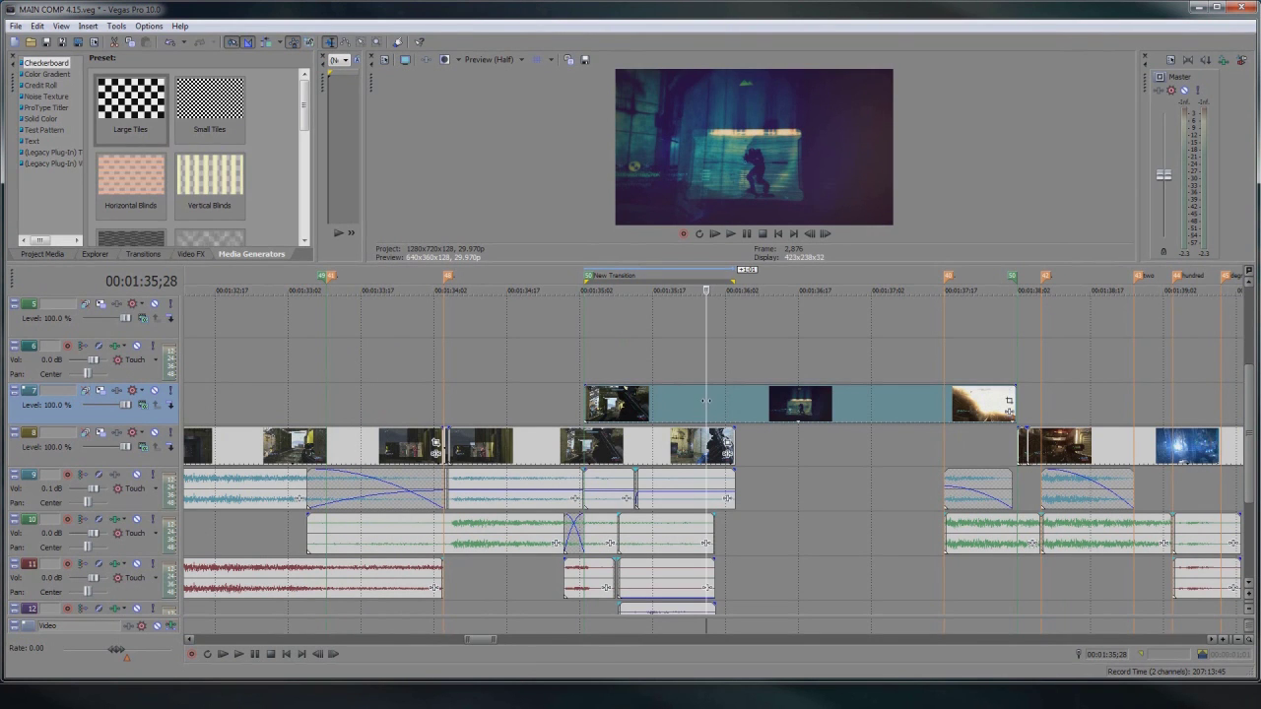
drag(706, 401, 671, 400)
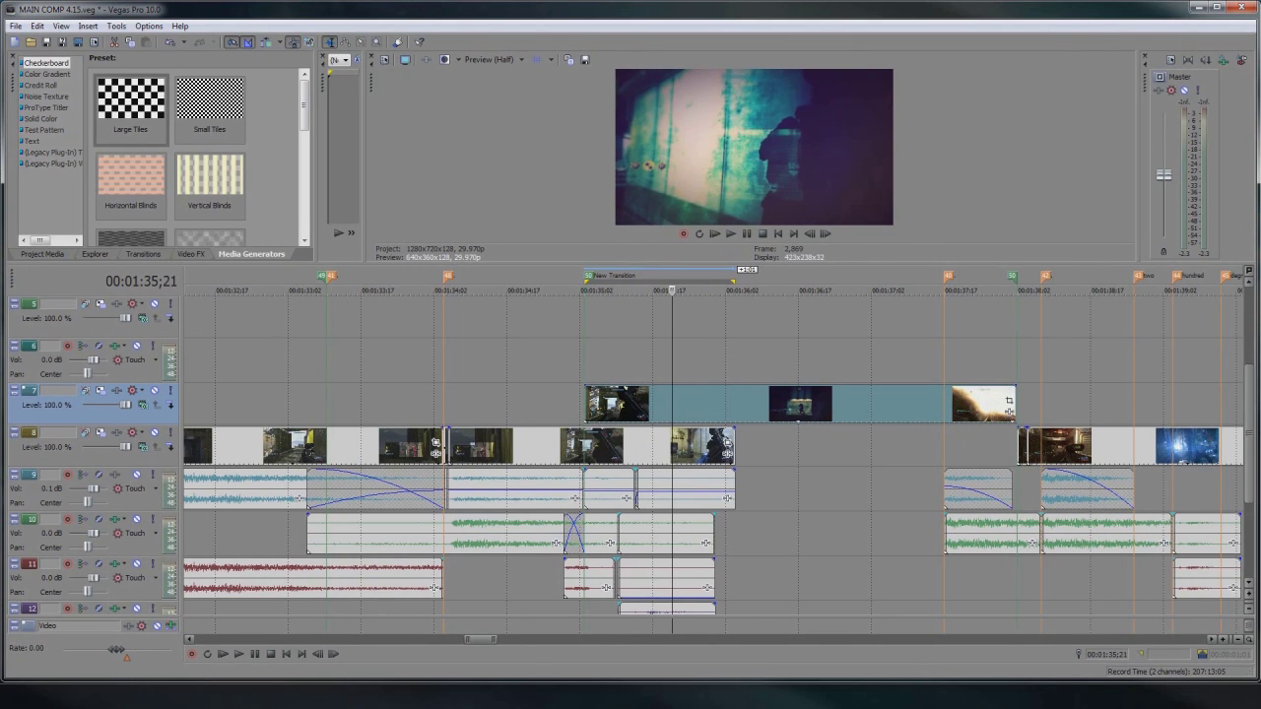
key(alt+Tab)
click(605, 363)
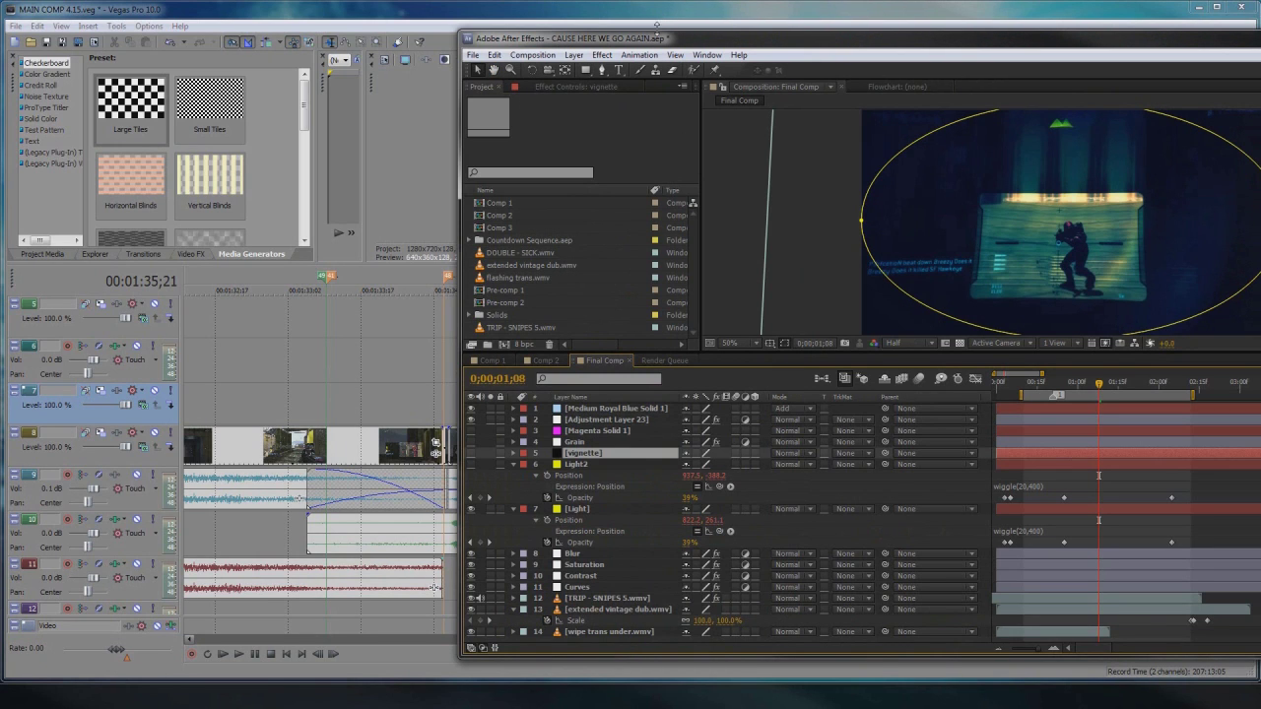
drag(658, 40, 1260, 40)
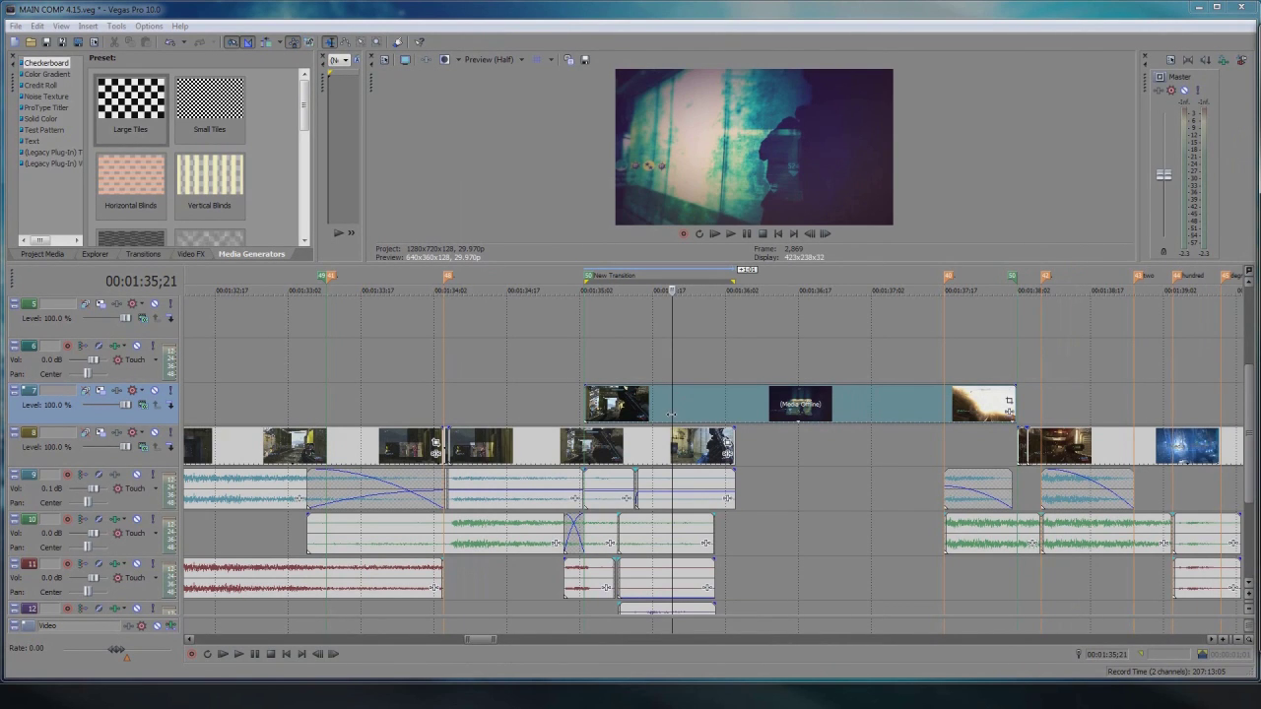
key(Left)
key(Left)
key(Left)
key(Left)
key(Left)
key(Left)
key(Left)
key(Left)
key(Left)
key(Left)
key(Left)
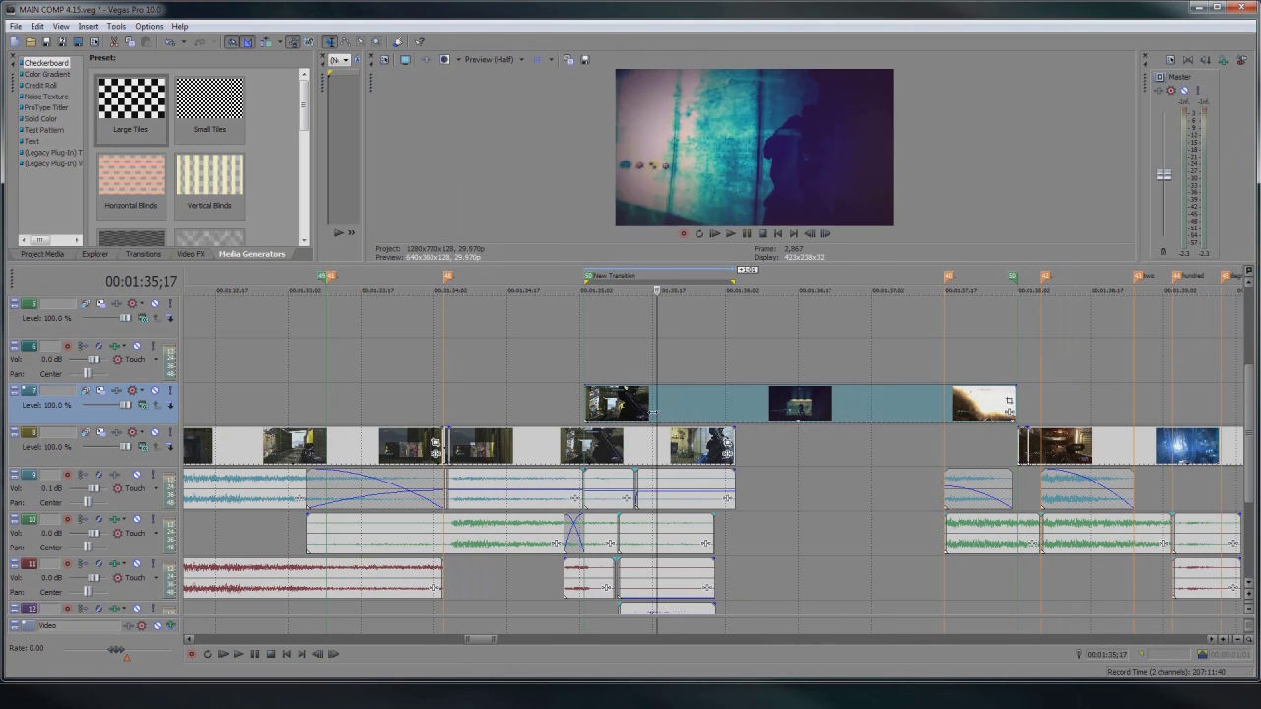
key(Left)
key(Left)
key(Left)
key(Left)
key(Left)
key(Left)
key(Left)
key(Right)
key(Right)
key(Right)
key(Right)
key(Right)
key(Right)
key(Right)
key(Right)
key(Right)
key(Right)
key(Right)
key(Right)
key(Right)
key(Right)
key(Right)
key(Right)
key(Right)
key(Right)
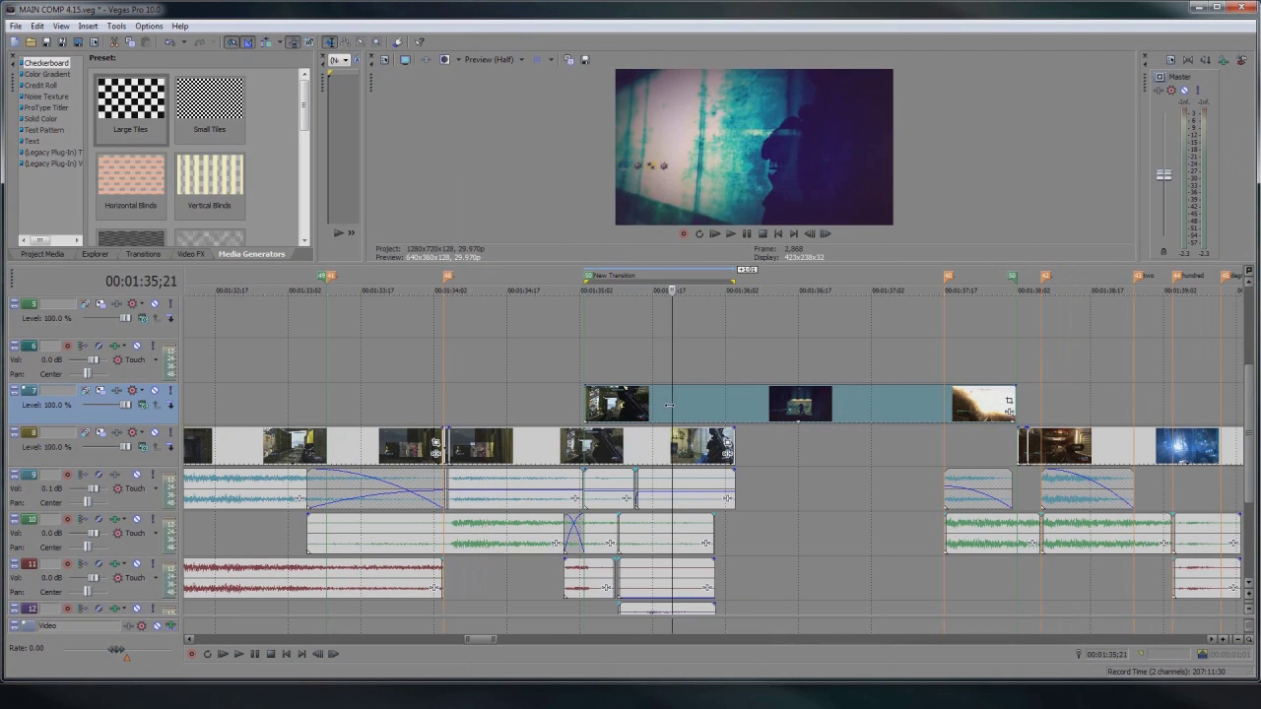